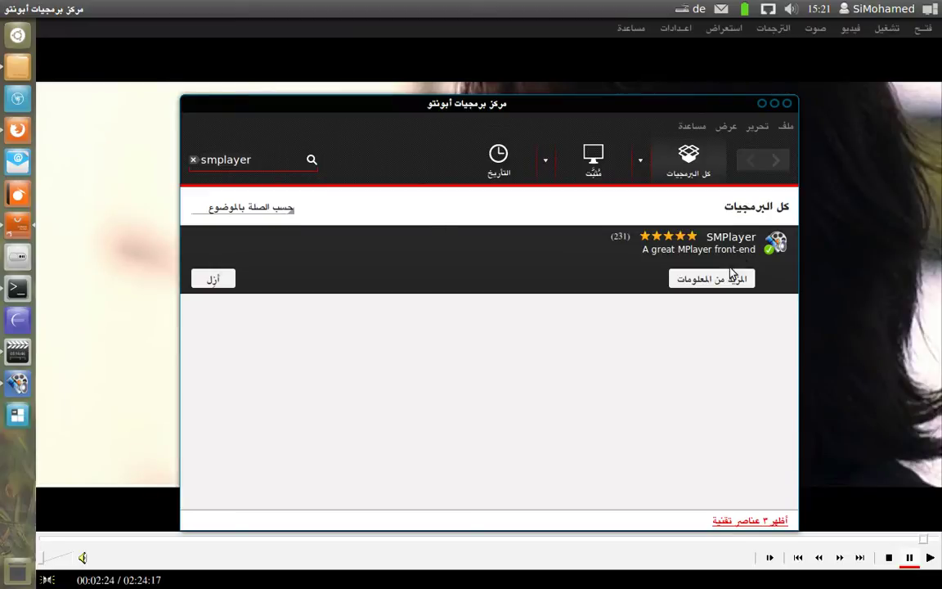
Switch to Firefox and view the Ubuntu installation commands on the SMPlayer downloads page
click(26, 129)
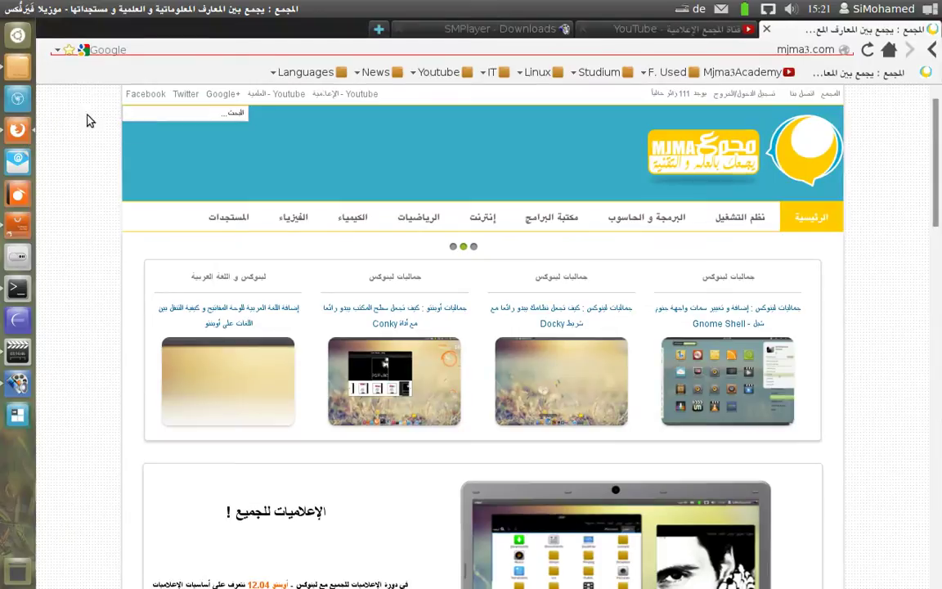
click(482, 30)
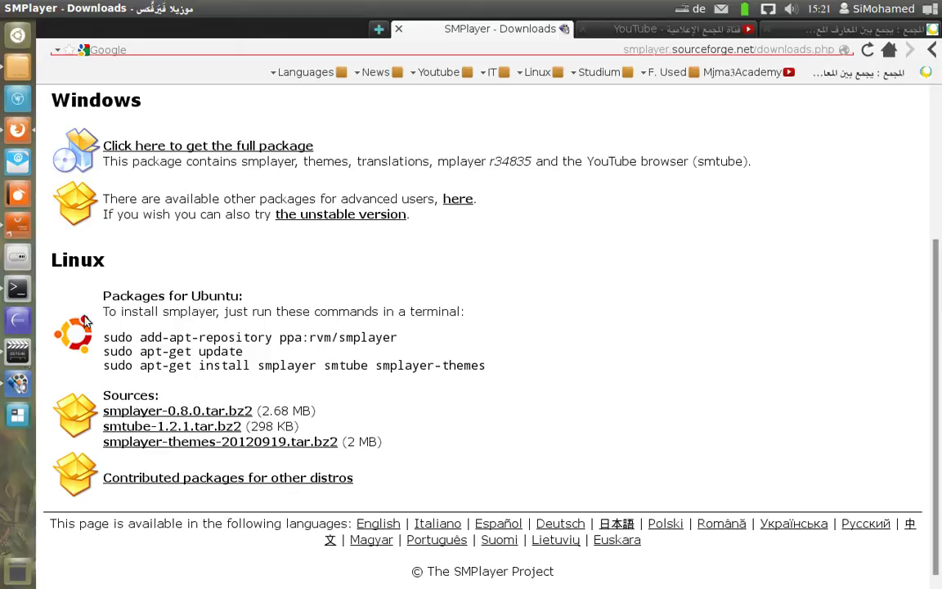
Switch to SMPlayer and set the default subtitle encoding to Arabic Windows (CP1256) in the subtitle preferences
click(14, 386)
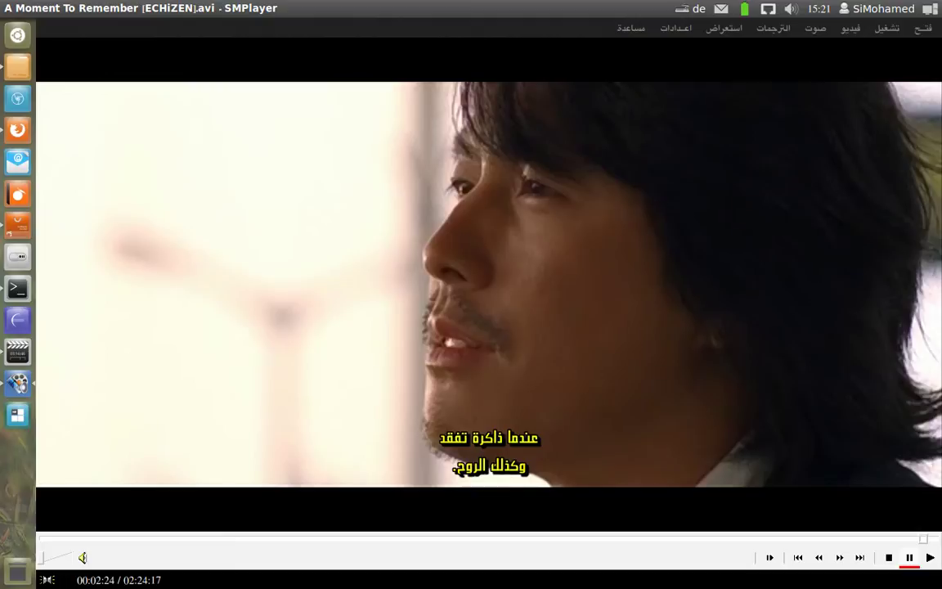
click(677, 29)
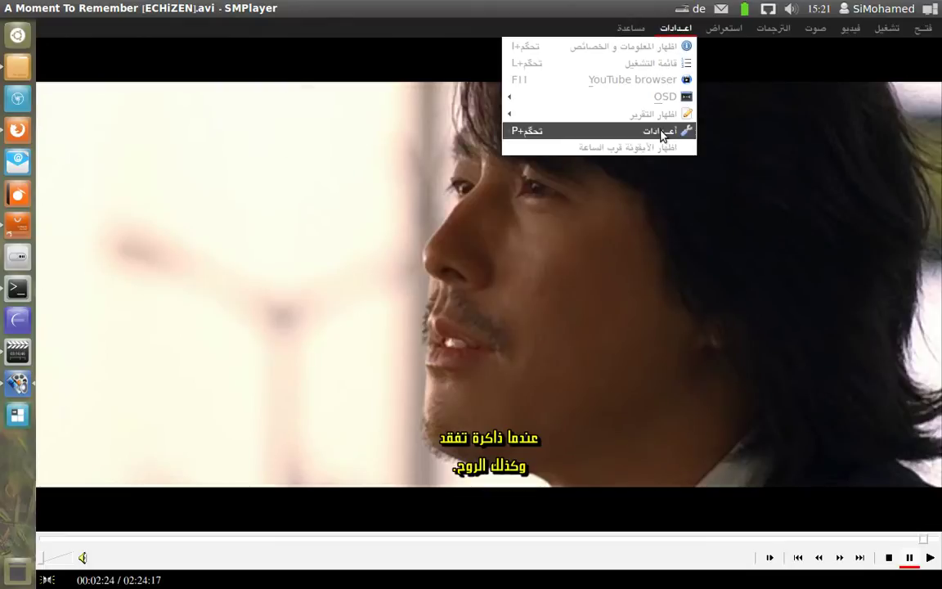
click(662, 132)
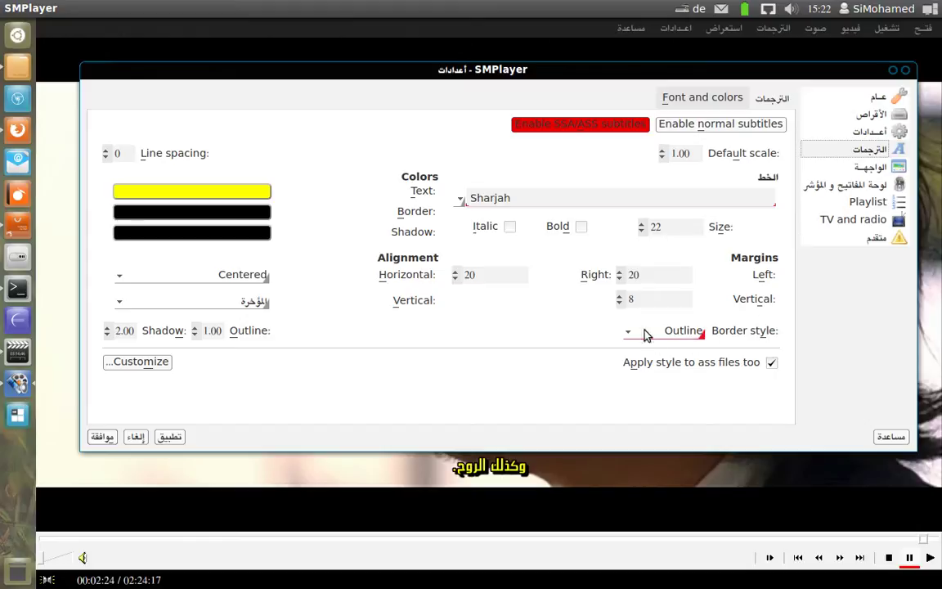
click(772, 99)
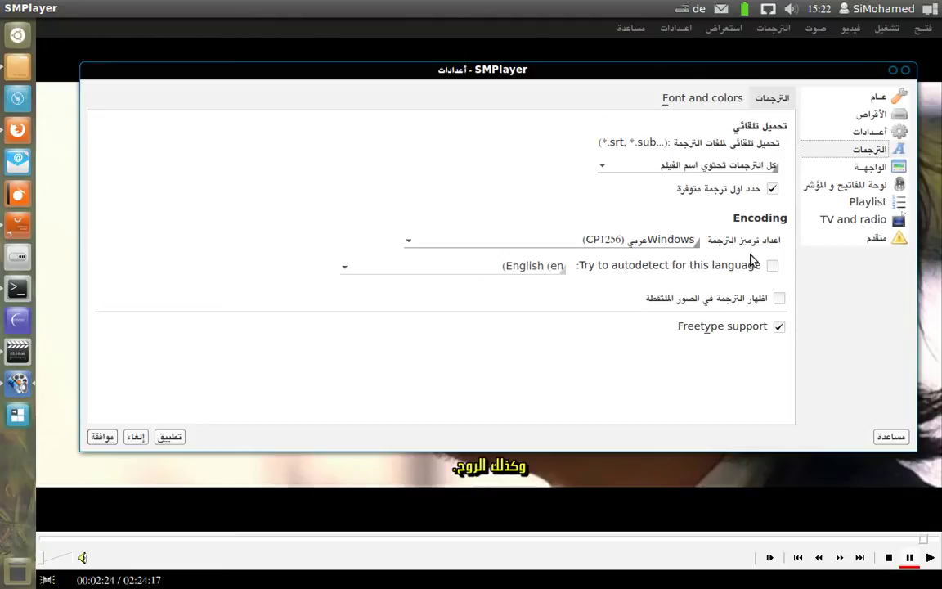
click(637, 246)
click(637, 239)
click(642, 242)
click(579, 207)
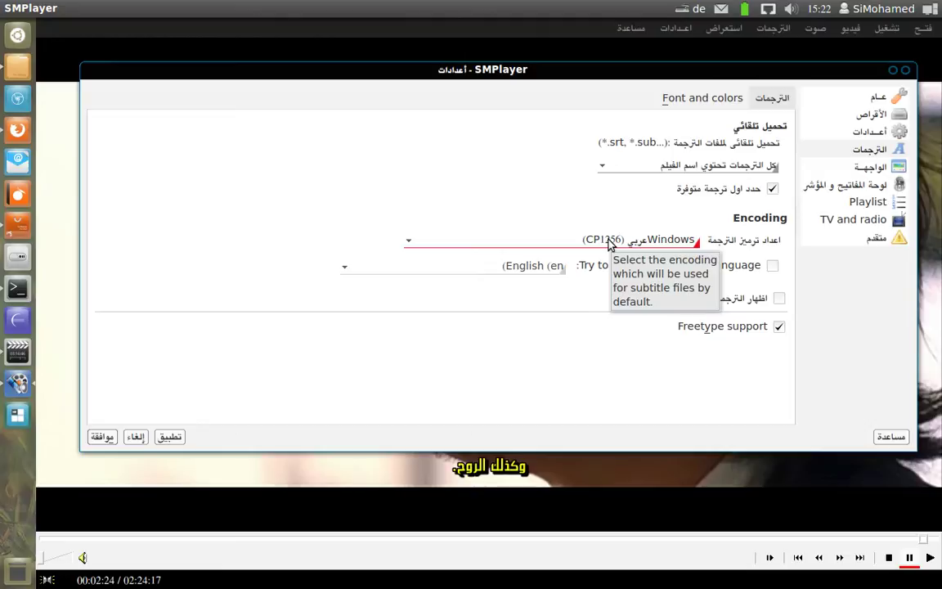
Play the movie for about three seconds behind the preferences dialog and pause it again
click(908, 556)
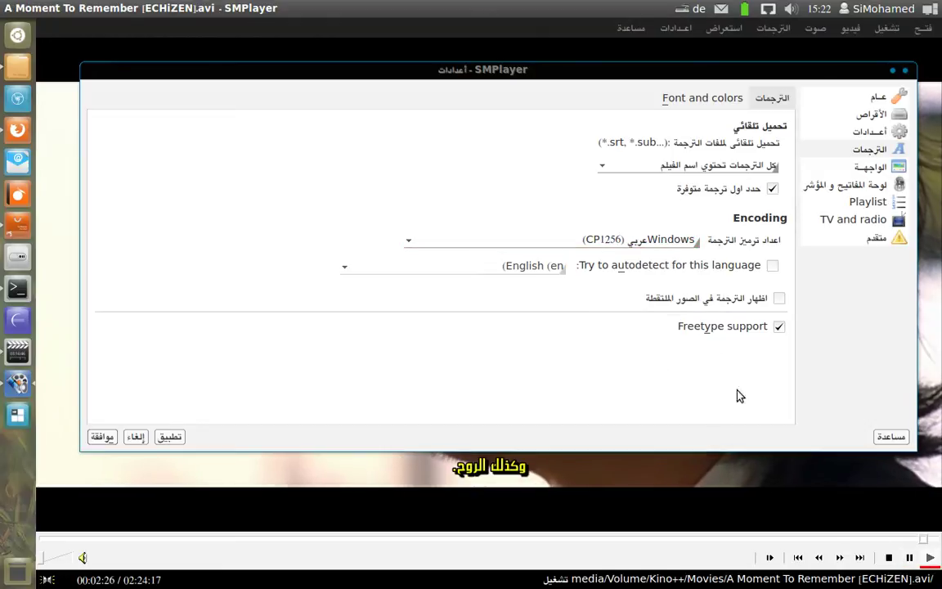
click(908, 557)
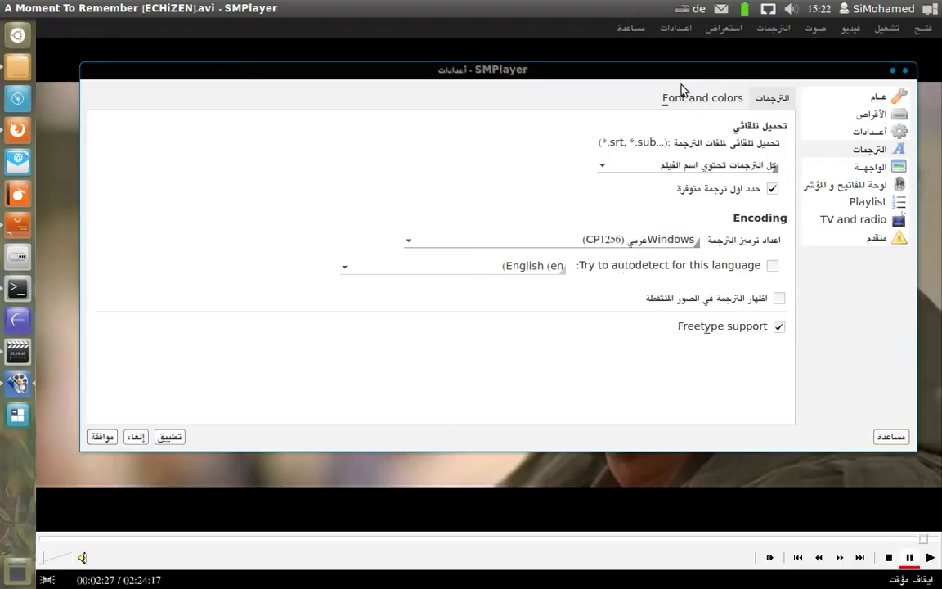
drag(698, 77, 702, 68)
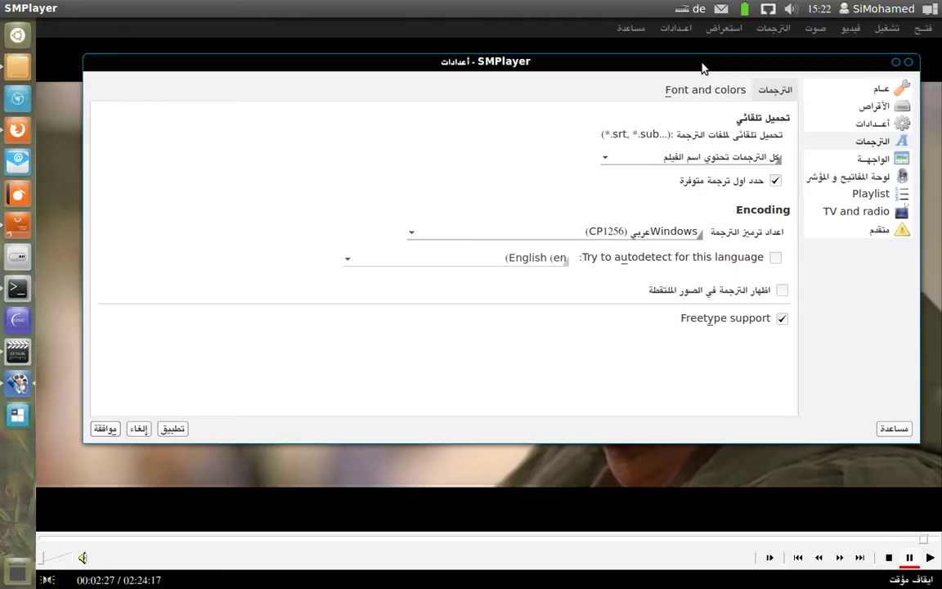
Set the subtitle font to Sharjah in the subtitle font and colour settings
click(708, 95)
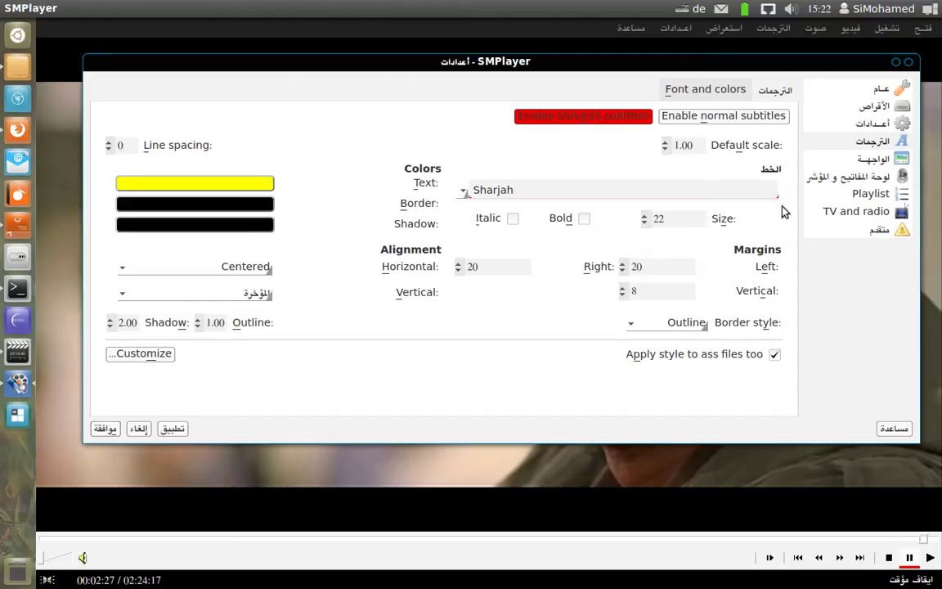
click(803, 133)
click(463, 193)
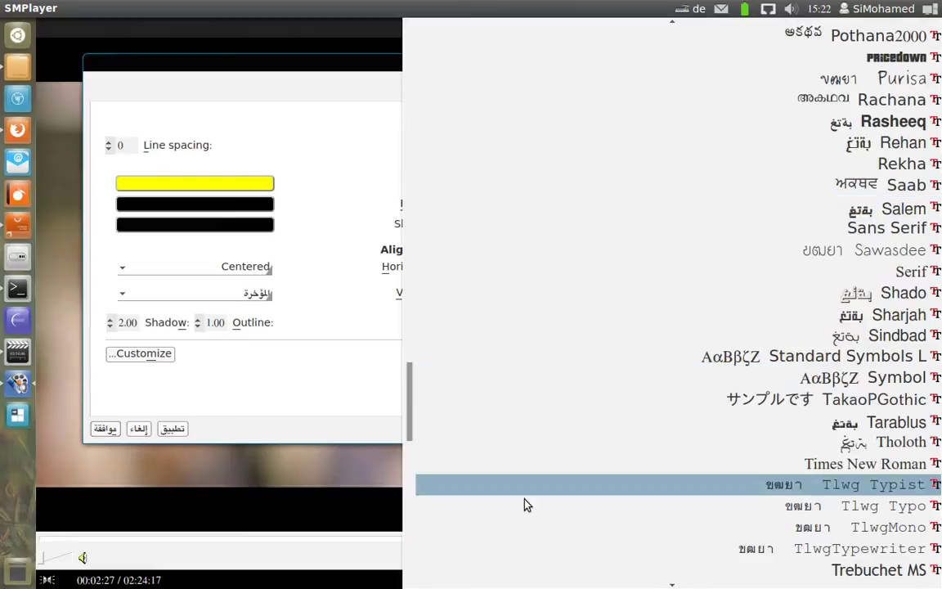
click(528, 526)
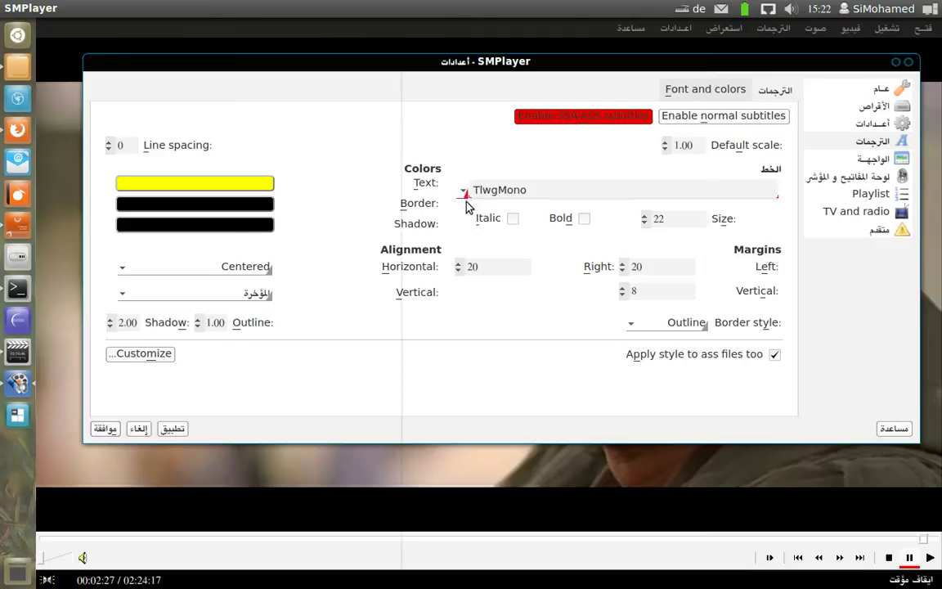
scroll(491, 191, up, 3)
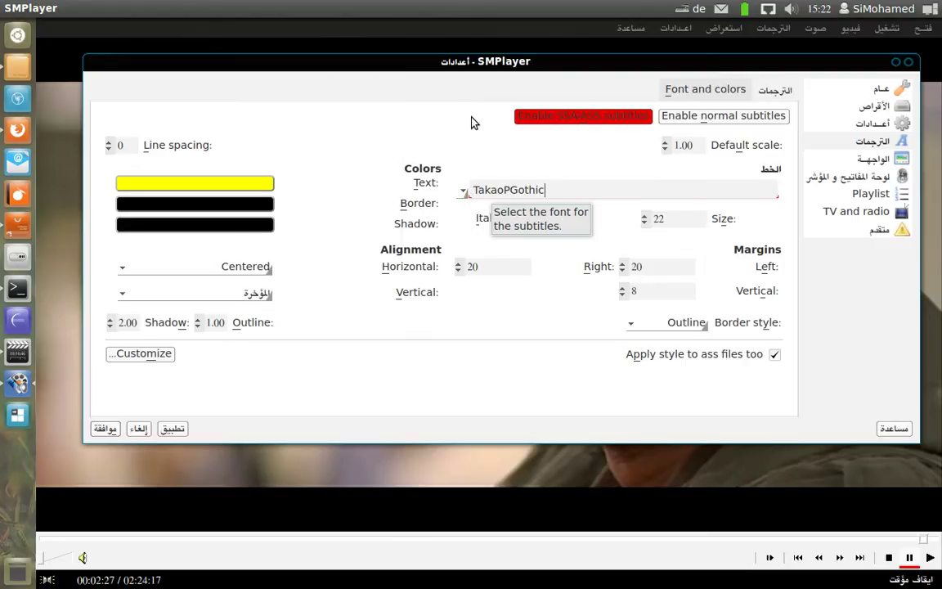
click(463, 193)
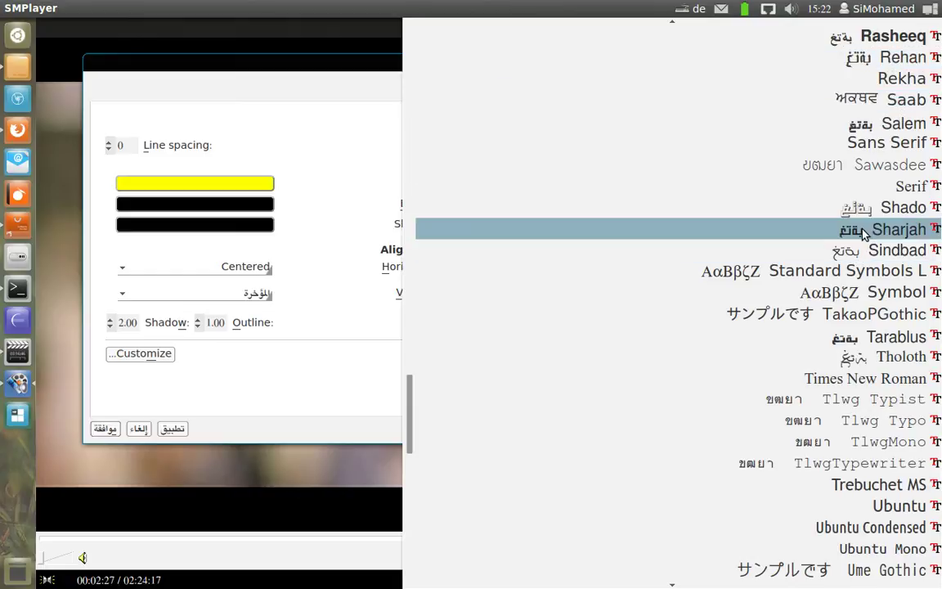
click(774, 227)
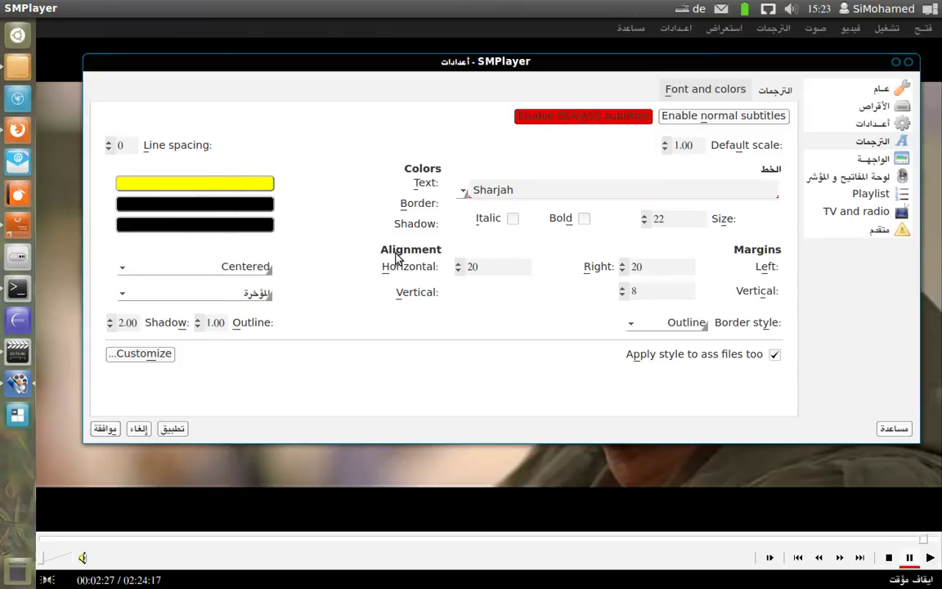
Align the subtitles Centered horizontally and المؤخرة (bottom) vertically, and close the preferences dialog
click(228, 275)
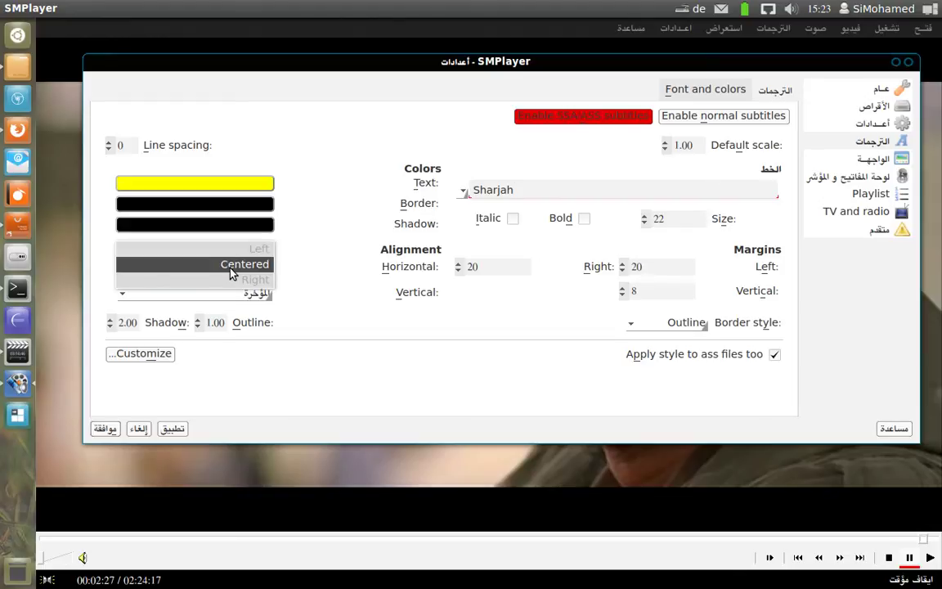
click(232, 273)
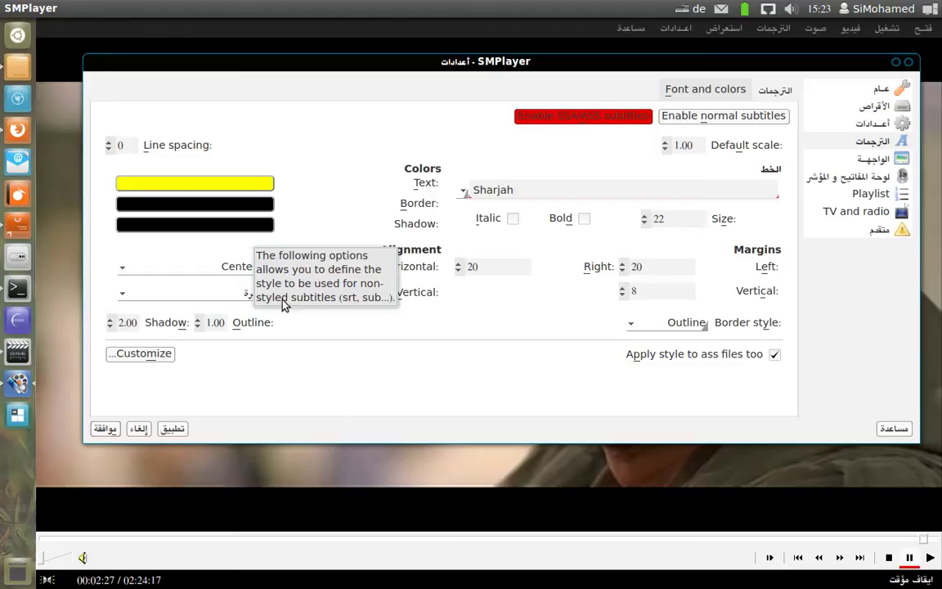
click(223, 294)
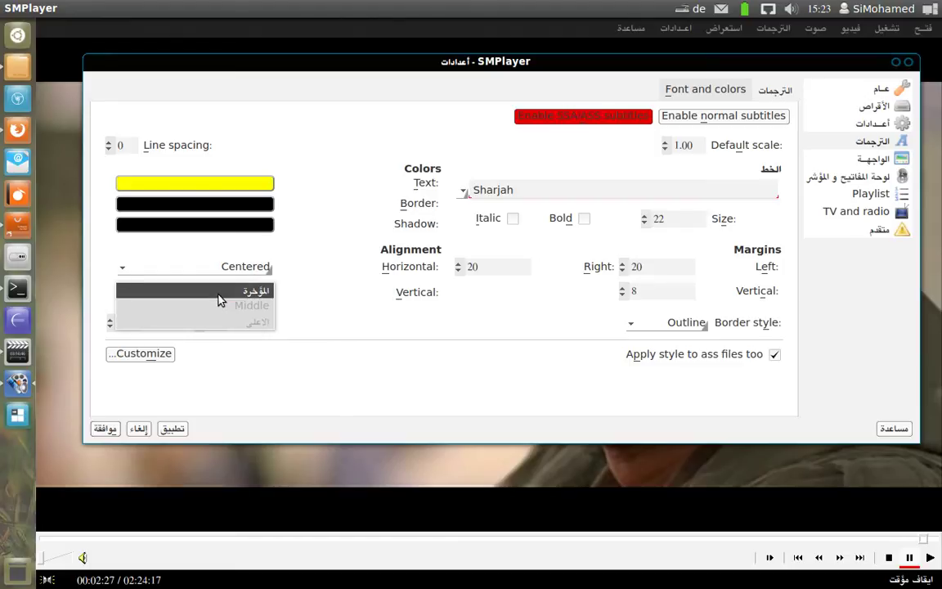
click(217, 293)
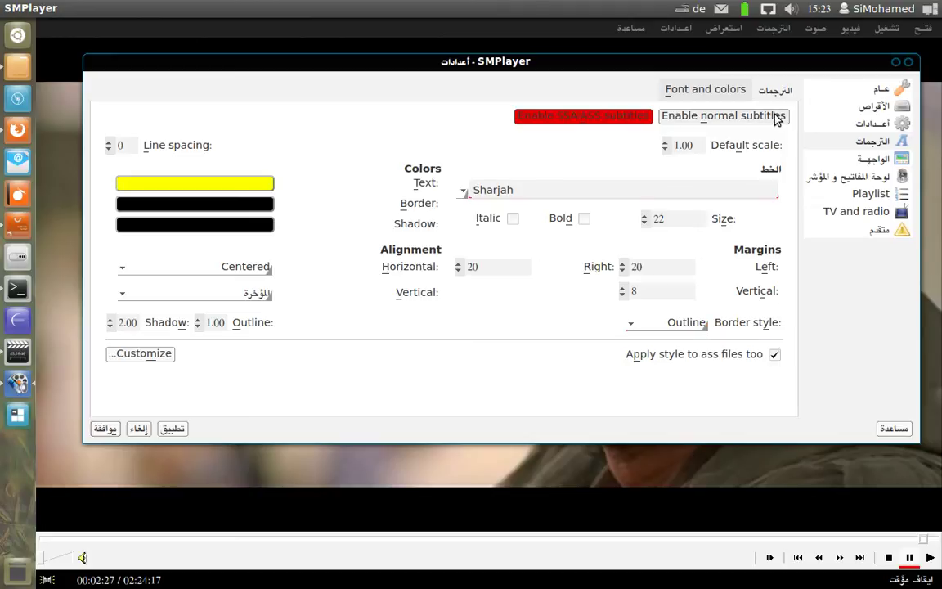
drag(802, 65, 801, 64)
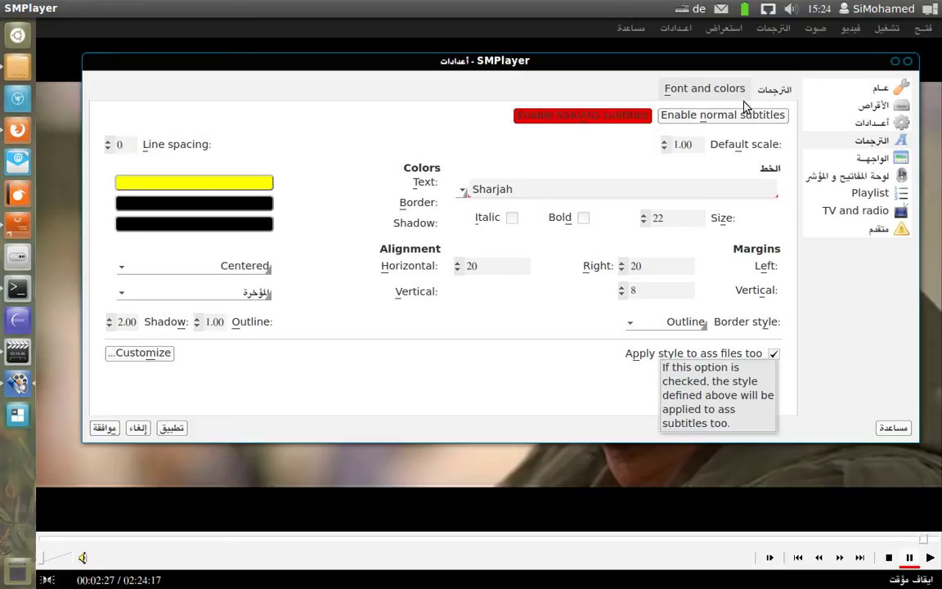
click(906, 63)
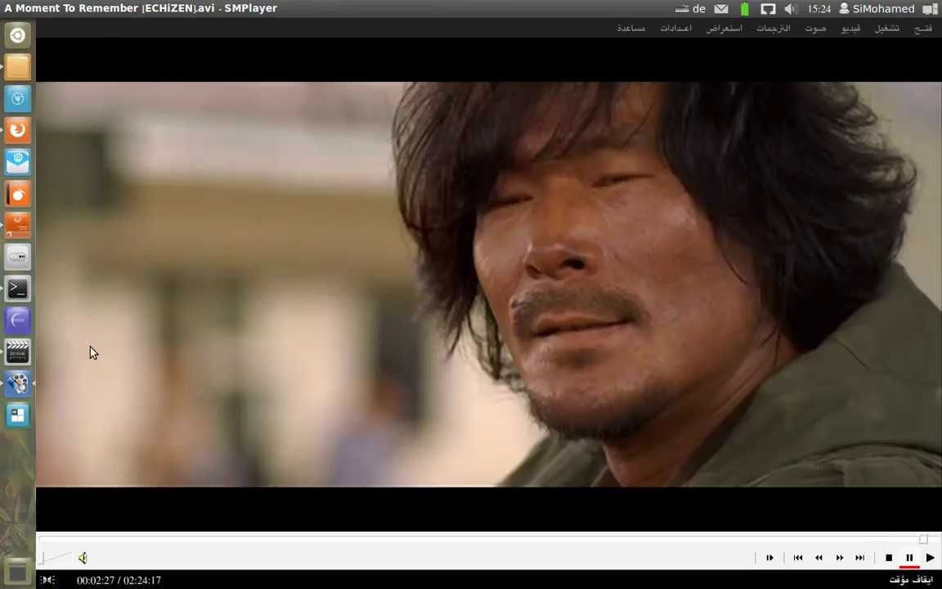
Switch to the Ubuntu Software Center, look up the mplayer2 package and close the window
click(17, 223)
drag(590, 90, 584, 87)
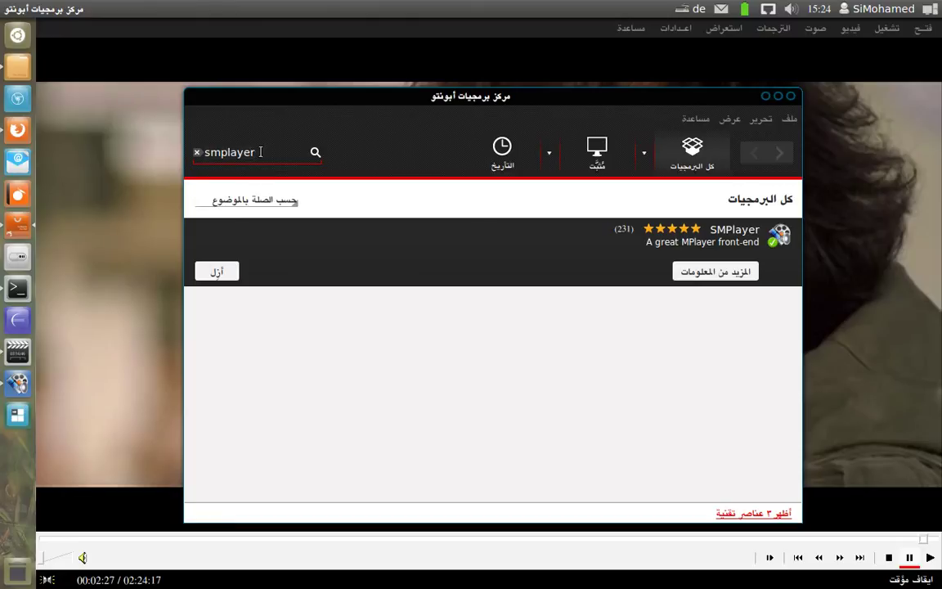
key(ctrl+a)
text(mplayer)
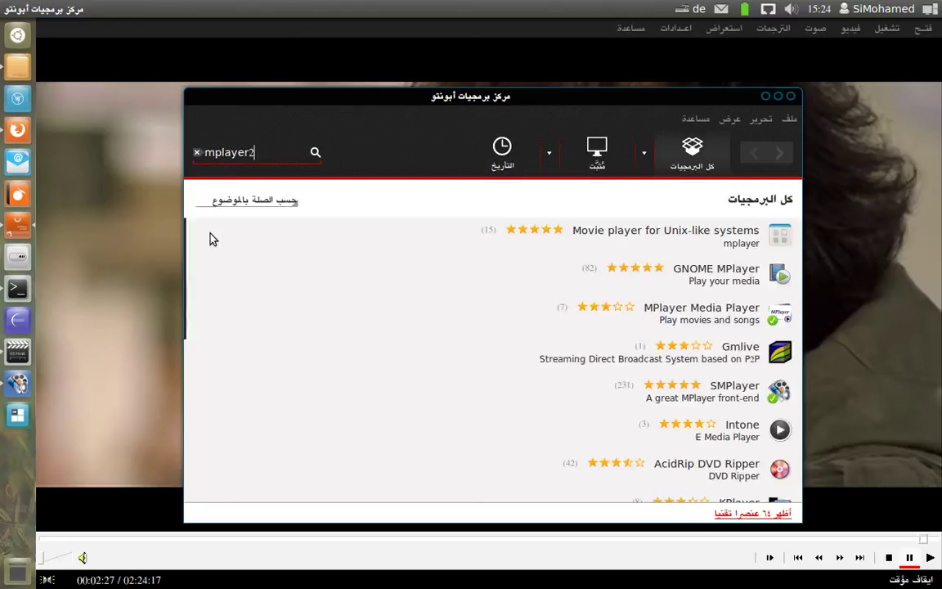
text(2)
click(556, 241)
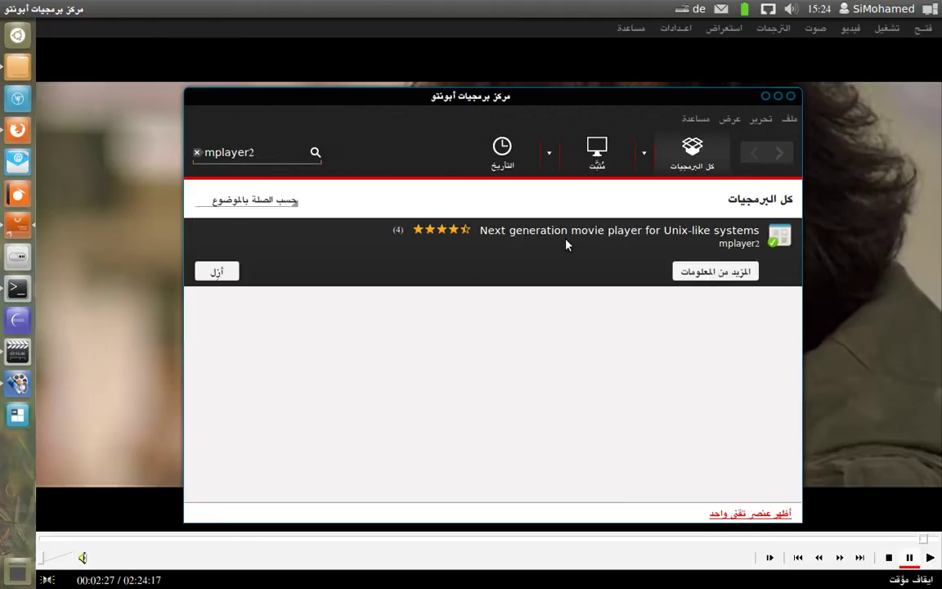
click(258, 152)
drag(728, 105, 722, 104)
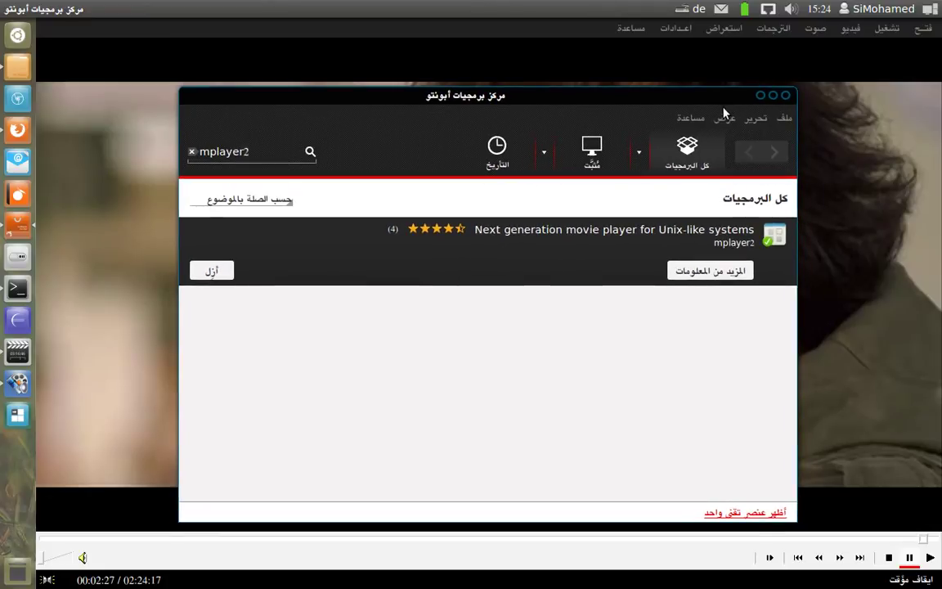
click(783, 94)
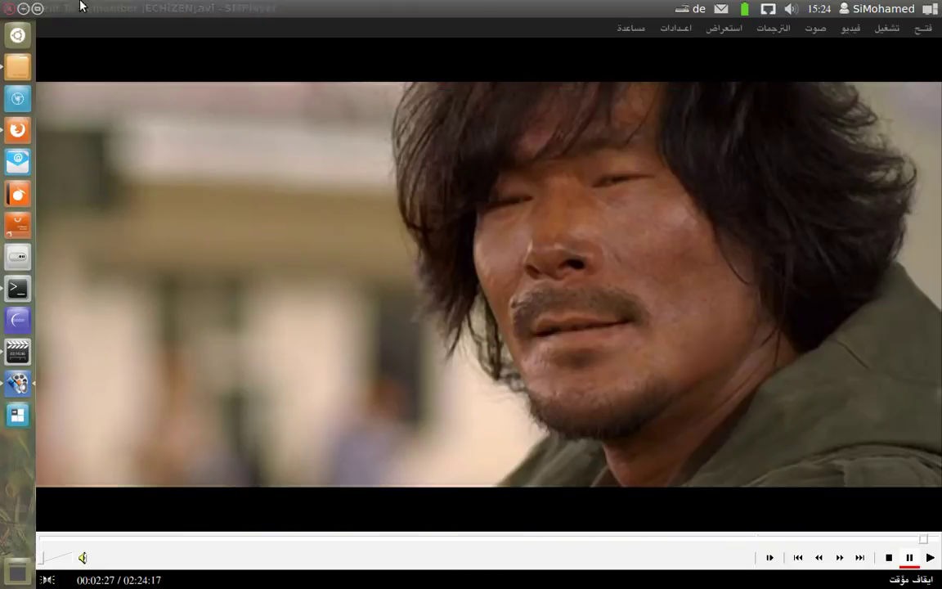
Examine the MPlayer executable path in SMPlayer's general preferences and close the dialog
click(681, 29)
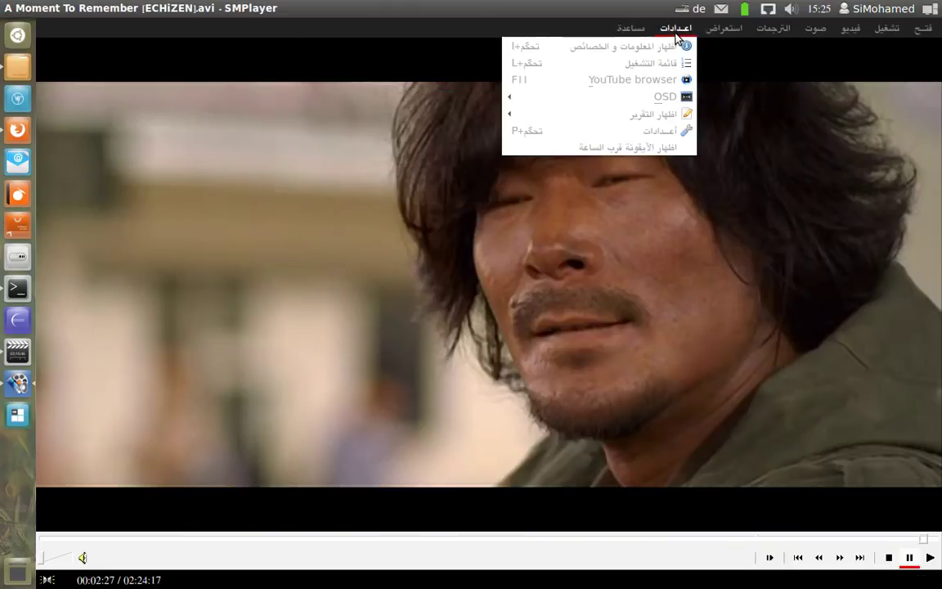
click(662, 128)
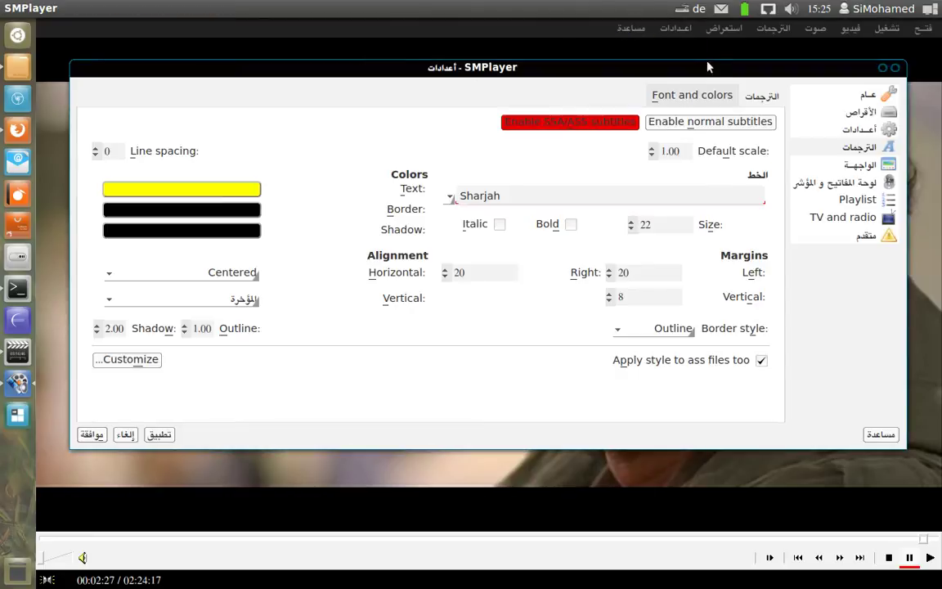
drag(708, 70, 709, 69)
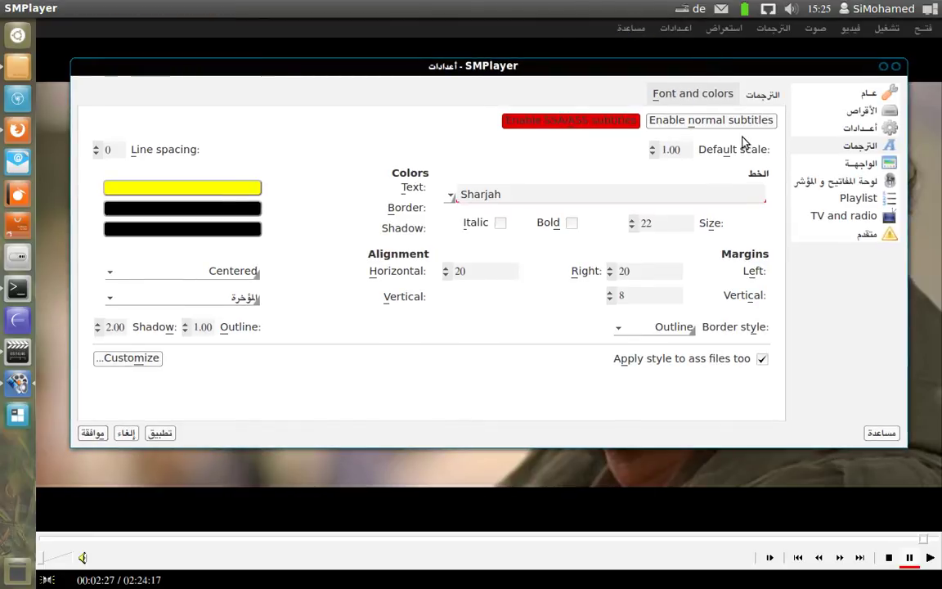
drag(747, 70, 751, 66)
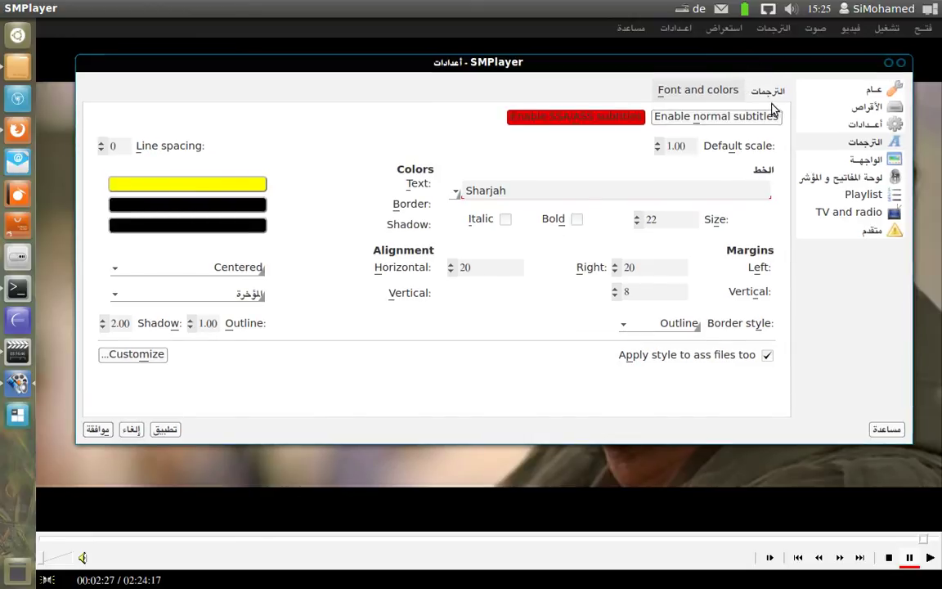
click(873, 91)
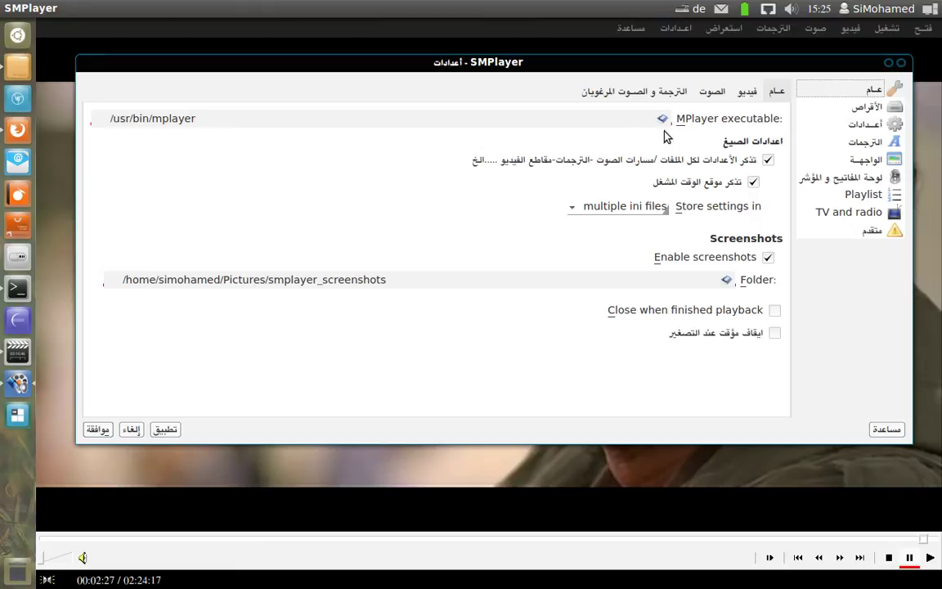
drag(215, 118, 101, 118)
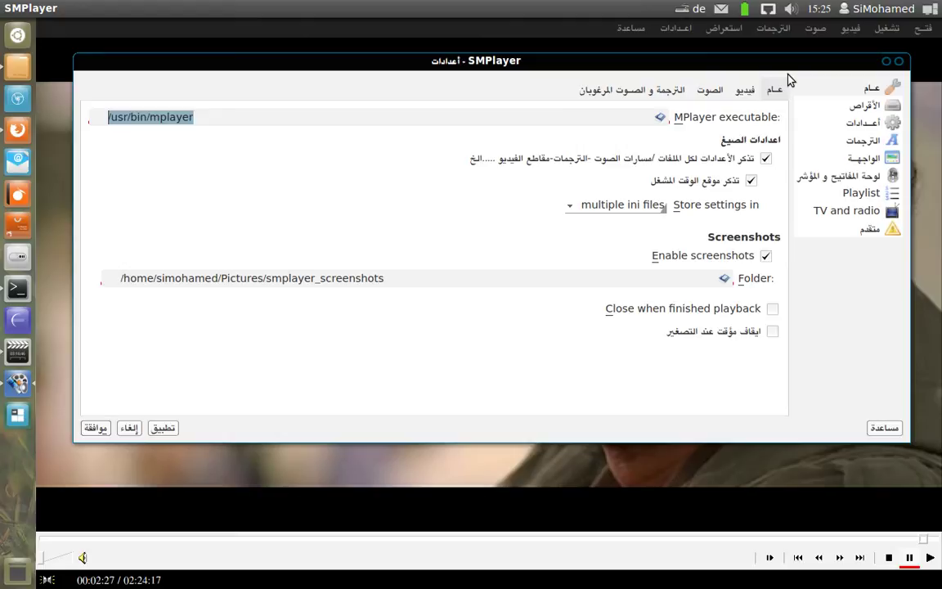
key(ctrl+Tab)
key(ctrl+Tab)
click(898, 62)
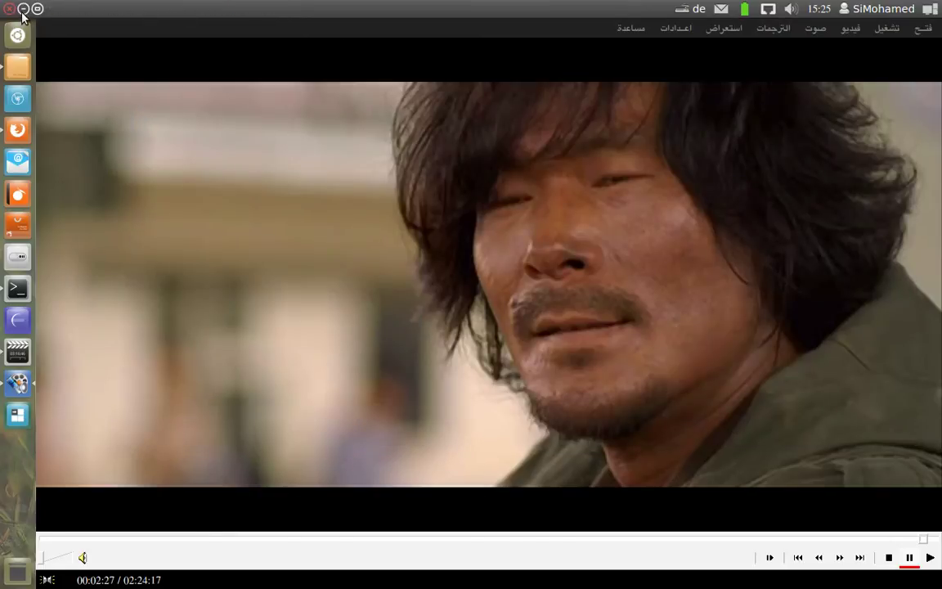
Play the movie in SMPlayer until an Arabic subtitle shows and pause it
click(23, 10)
click(22, 10)
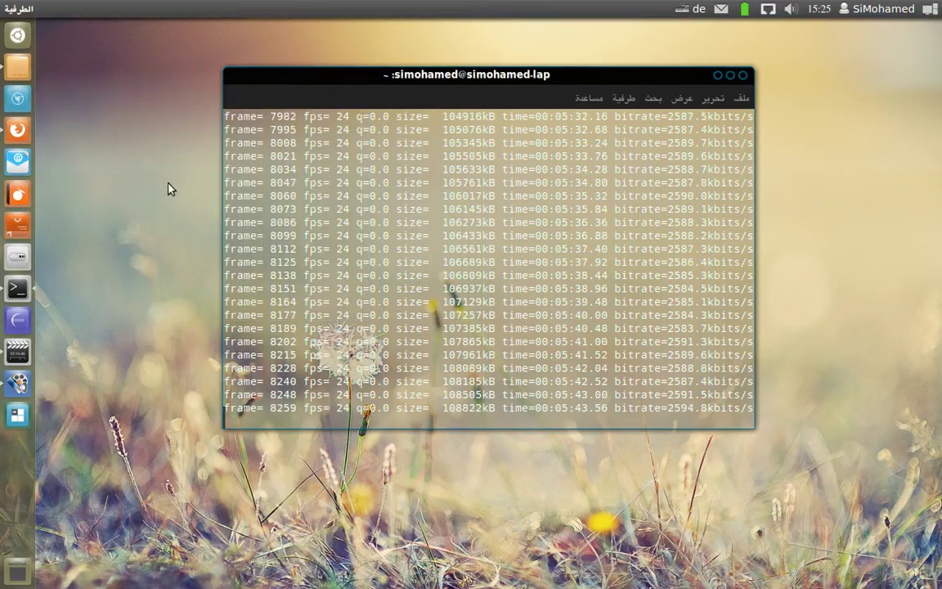
click(17, 383)
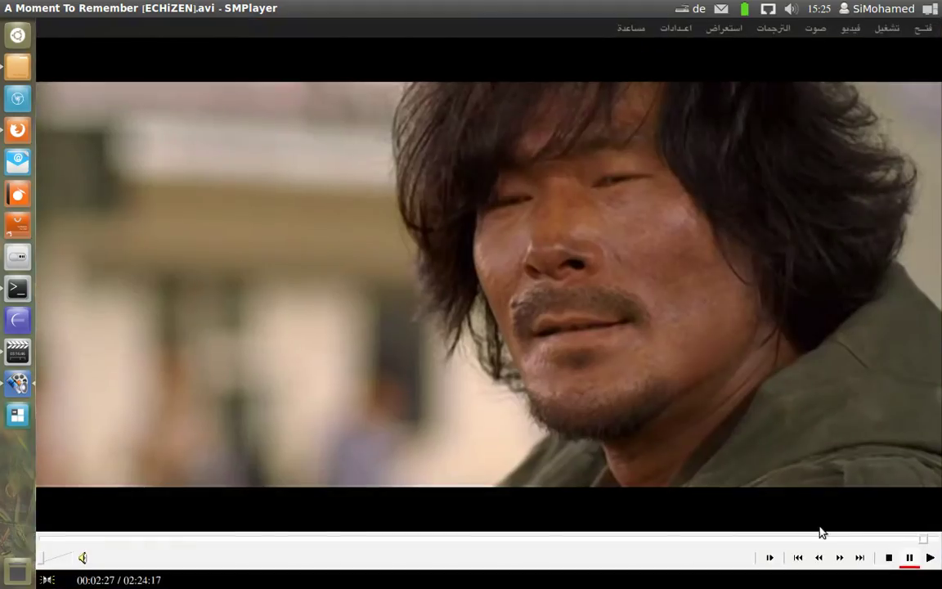
click(930, 557)
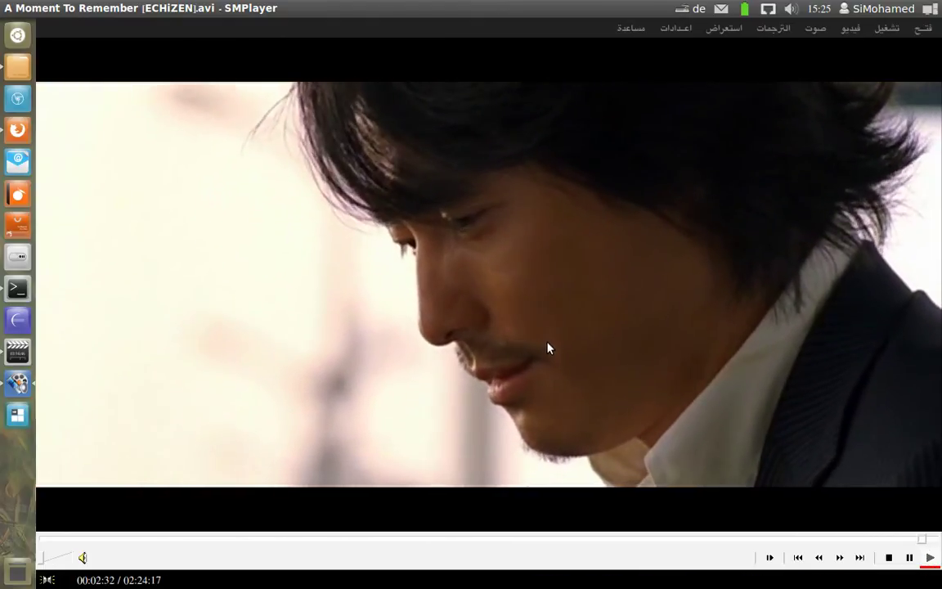
click(907, 558)
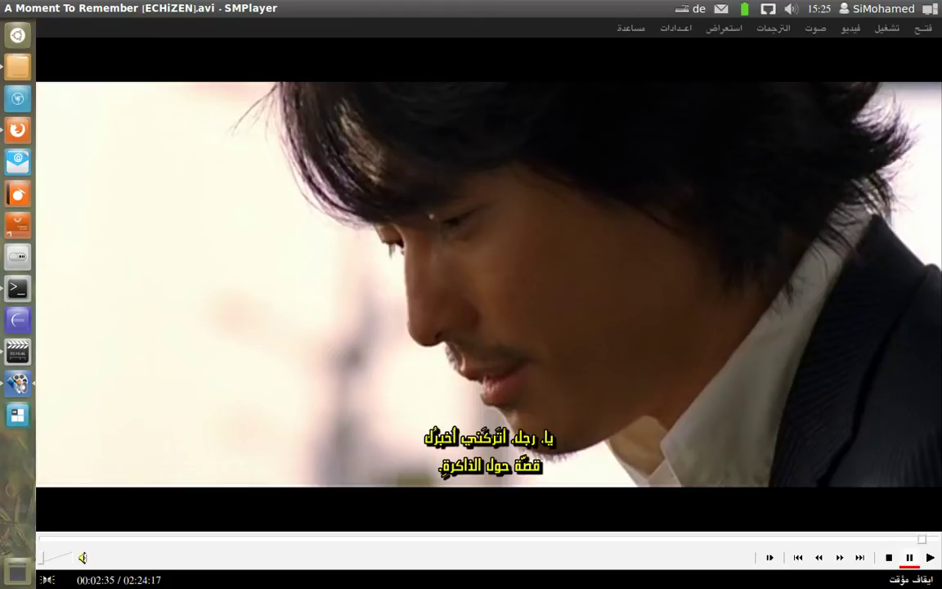
Minimize both video player windows to reveal the desktop and the terminal
click(17, 320)
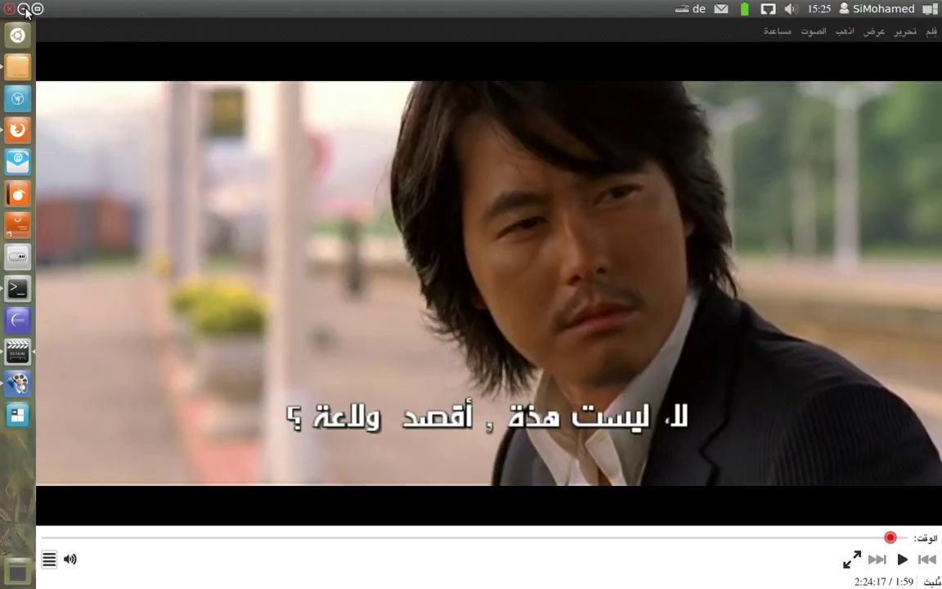
click(23, 11)
click(24, 11)
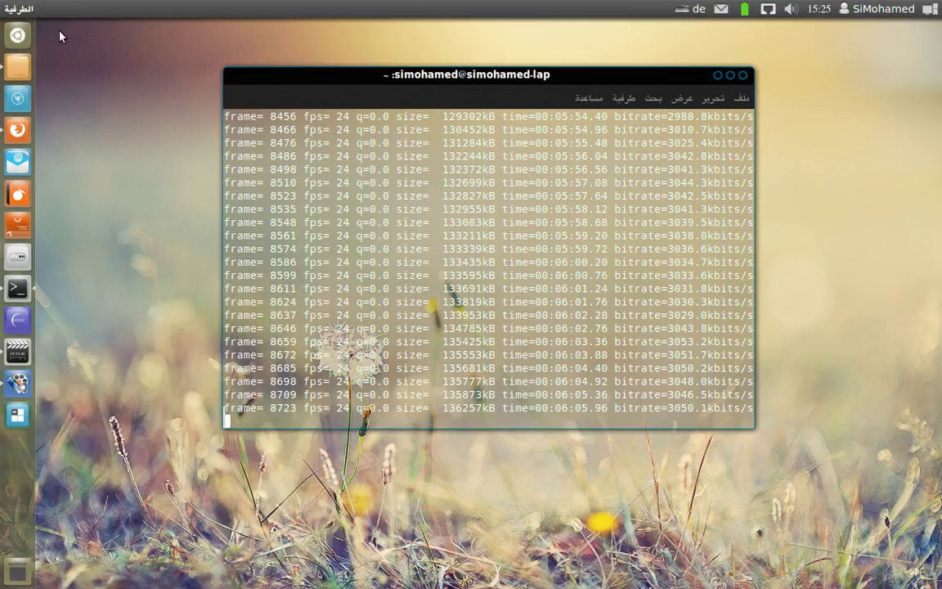